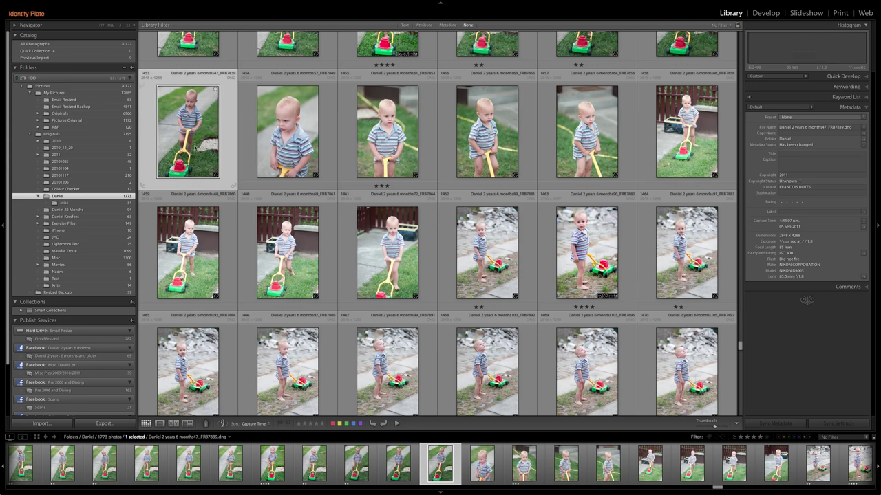
# Try larger grid thumbnails at five photos per row and return the grid to six per row
pyautogui.moveTo(713, 427); pyautogui.dragTo(719, 426)
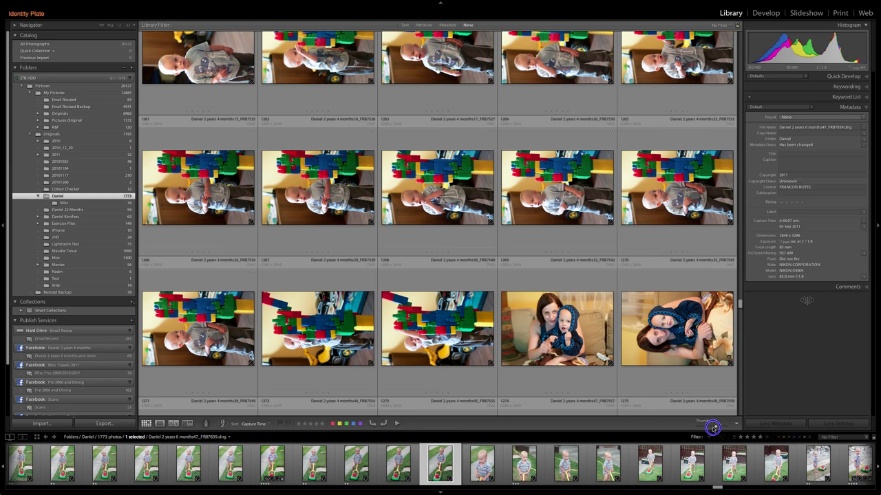
pyautogui.moveTo(716, 427); pyautogui.dragTo(711, 426)
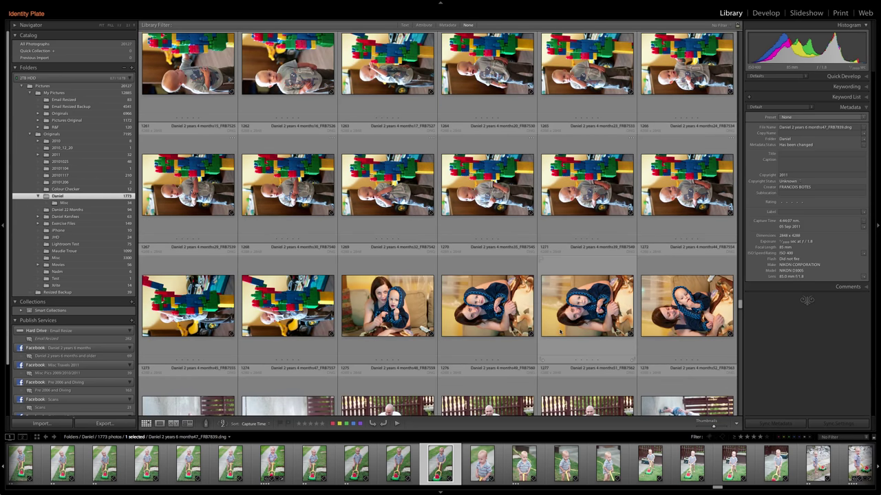
# Open the upright photo of the woman holding the child in the hooded robe in Loupe view and advance through the next photos
pyautogui.scroll(-1, 513, 290)
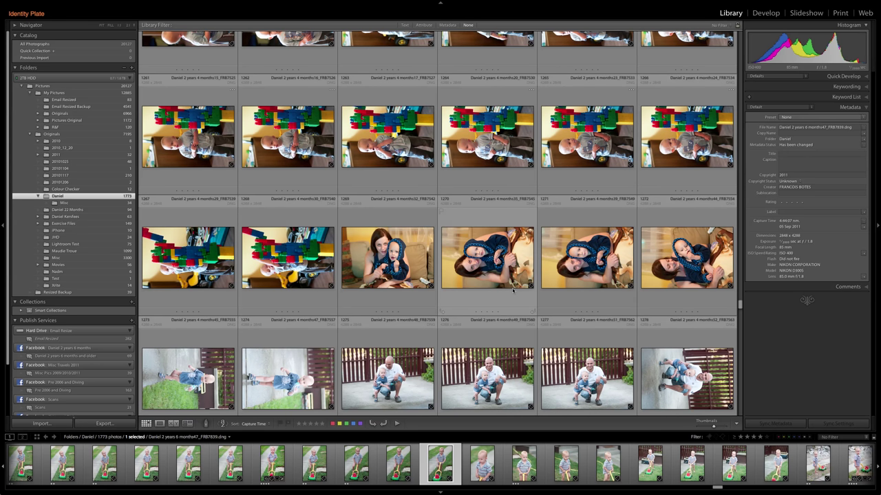
pyautogui.doubleClick(399, 250)
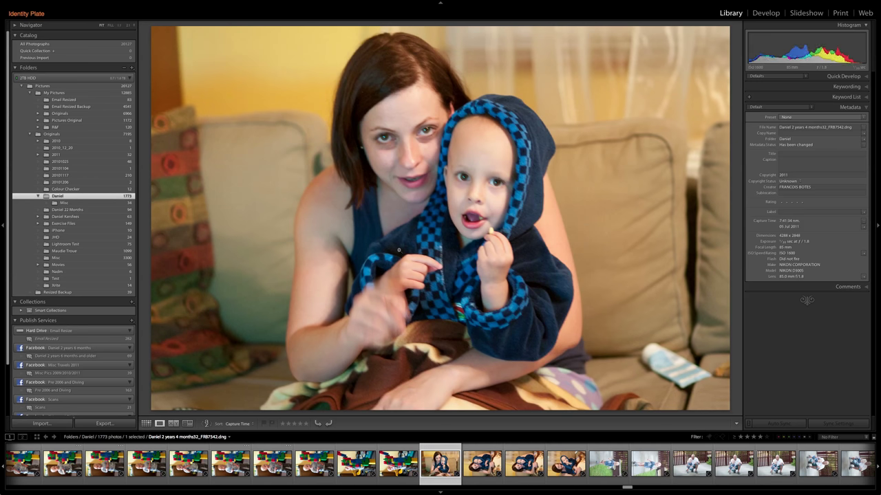
pyautogui.press('Right')
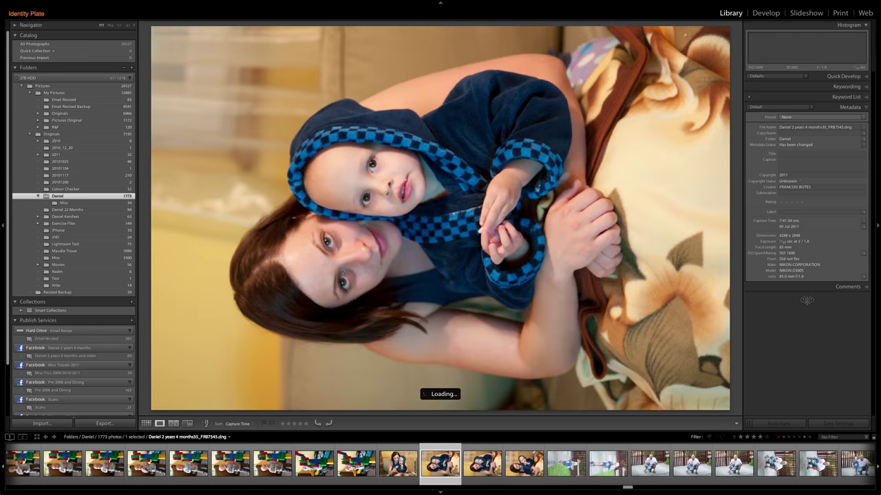
pyautogui.press('Right')
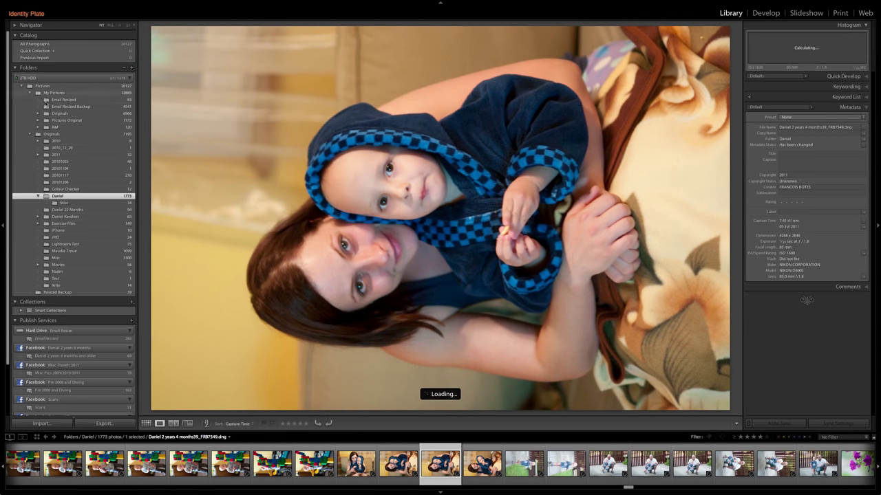
# Hide all surrounding panels and turn the lights fully out so the photo sits on a black background
pyautogui.hotkey('shift', 'Tab')
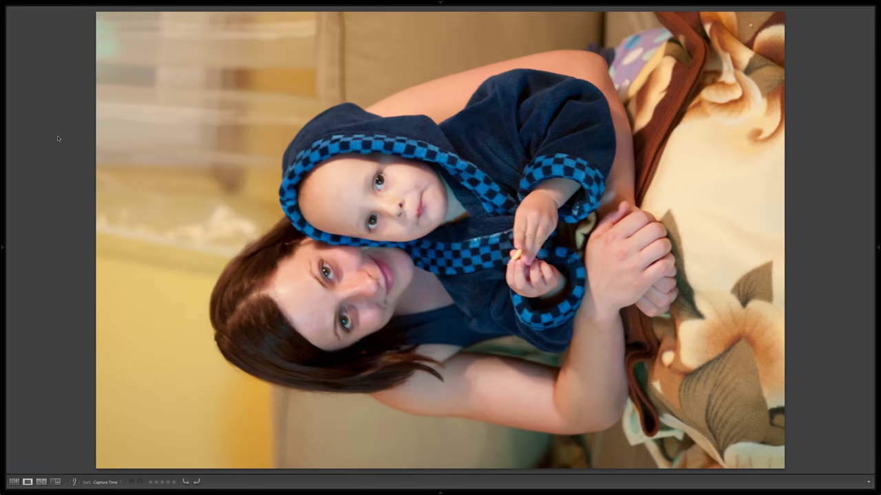
pyautogui.press('l')
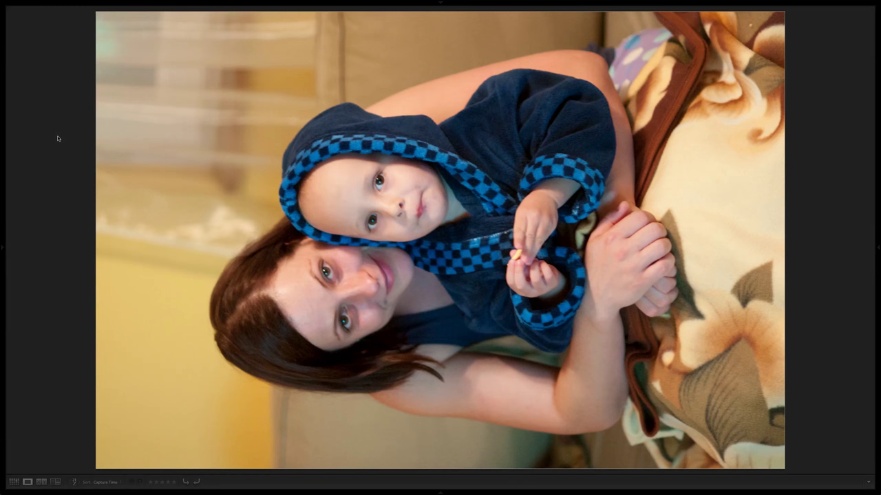
pyautogui.press('l')
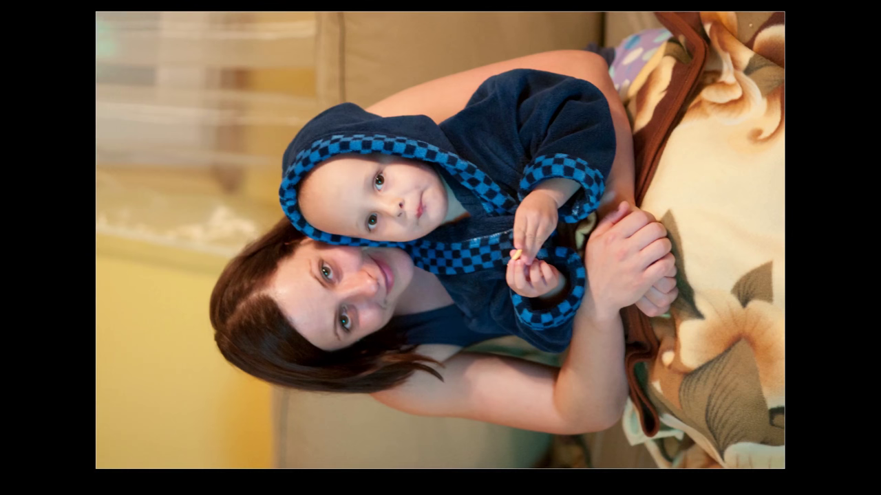
# Browse forward in lights-out mode to the photo of the man crouching beside the standing boy
pyautogui.press('Right')
pyautogui.press('Right')
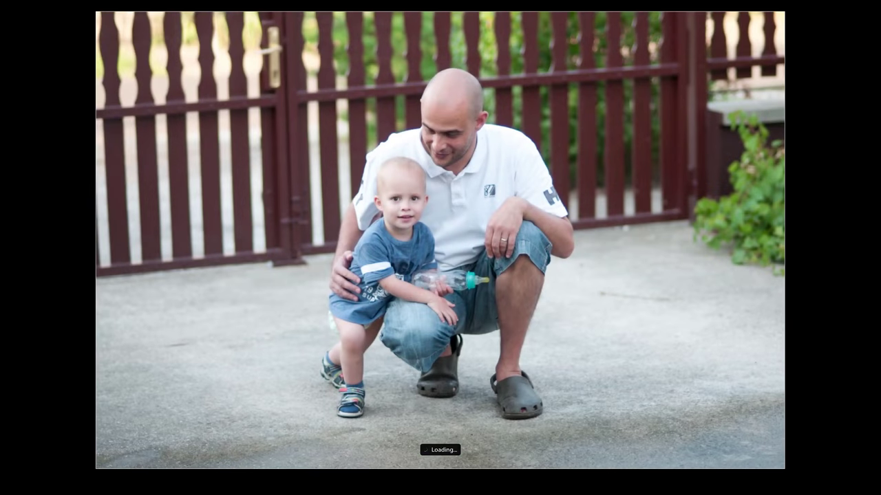
pyautogui.press('Right')
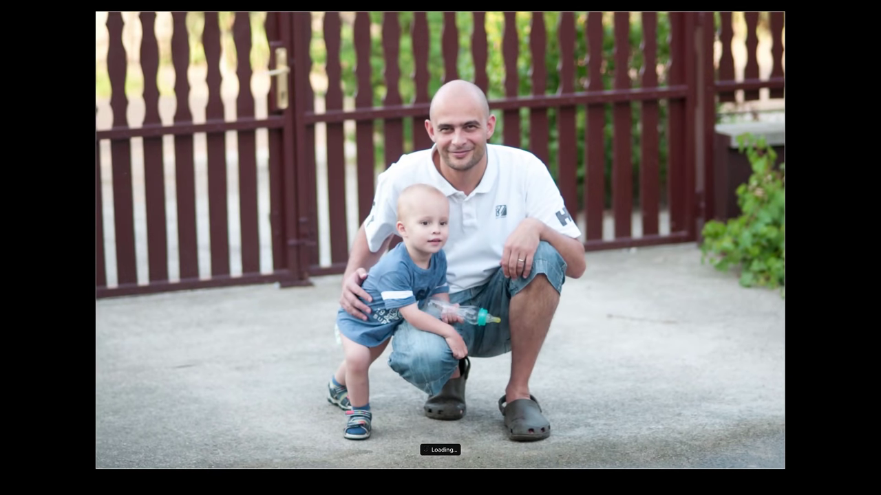
pyautogui.press('Right')
pyautogui.press('Right')
pyautogui.press('Right')
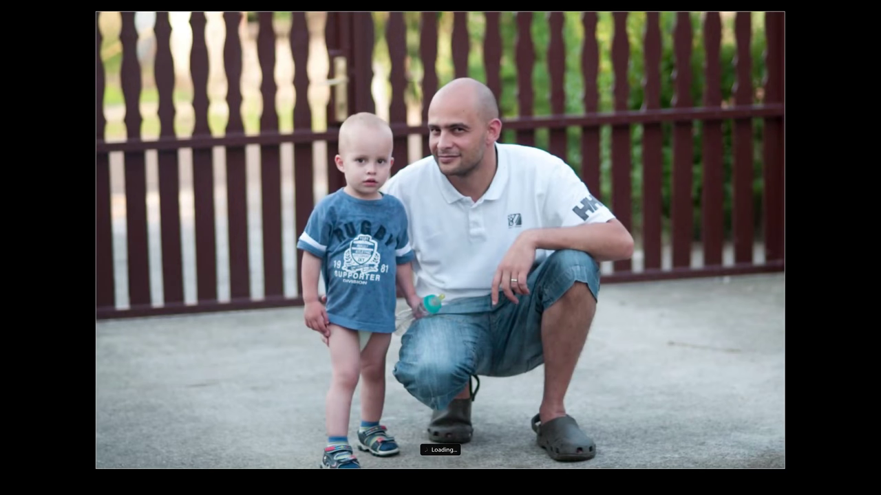
# Restore the lights and all panels, and switch to Grid view and back to Loupe view
pyautogui.press('l')
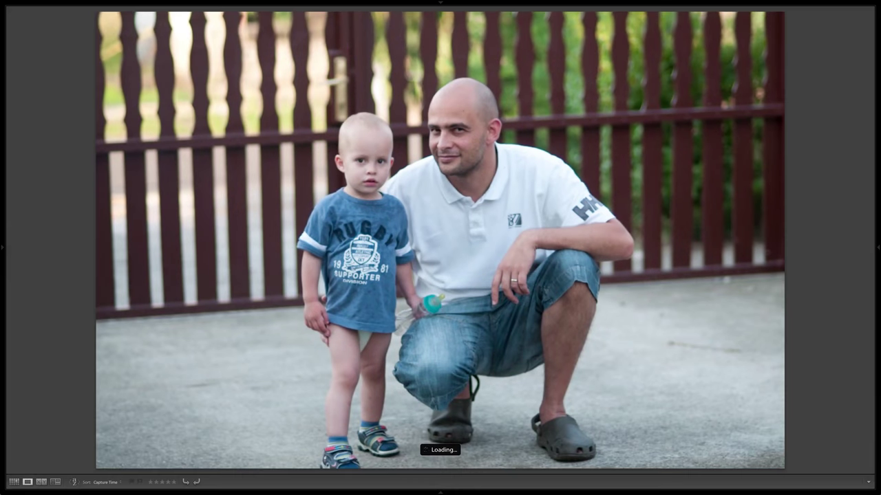
pyautogui.hotkey('shift', 'Tab')
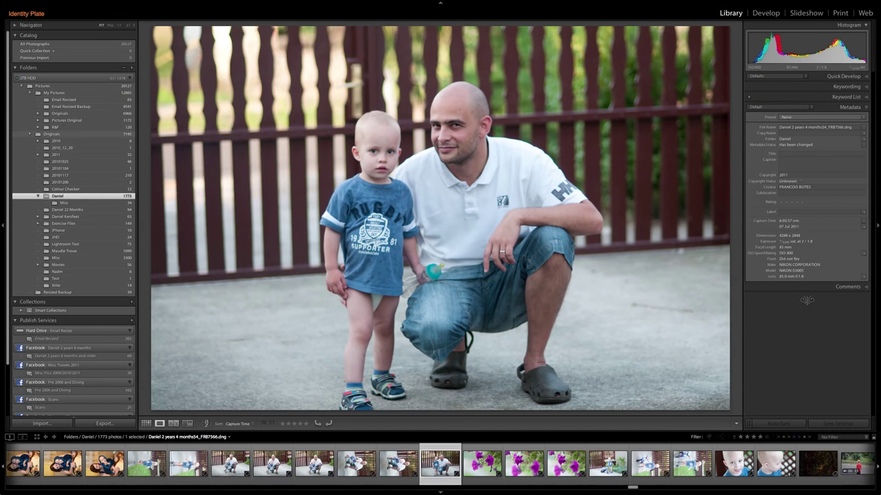
pyautogui.press('g')
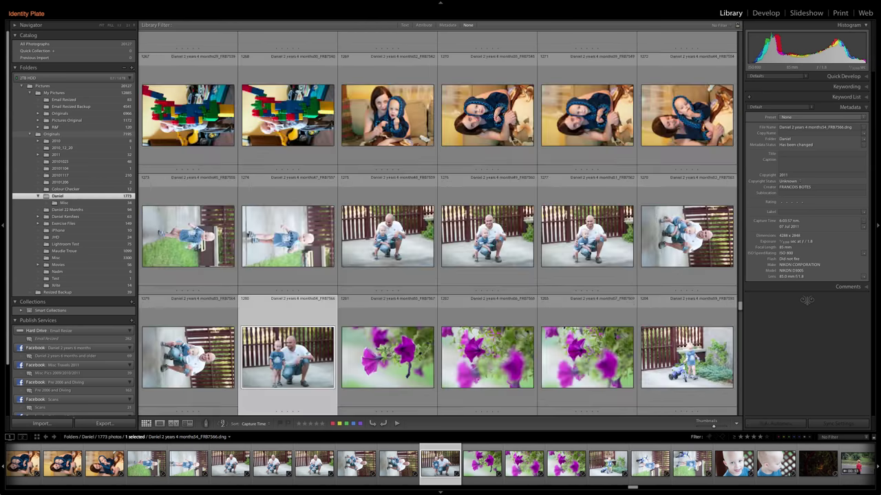
pyautogui.press('e')
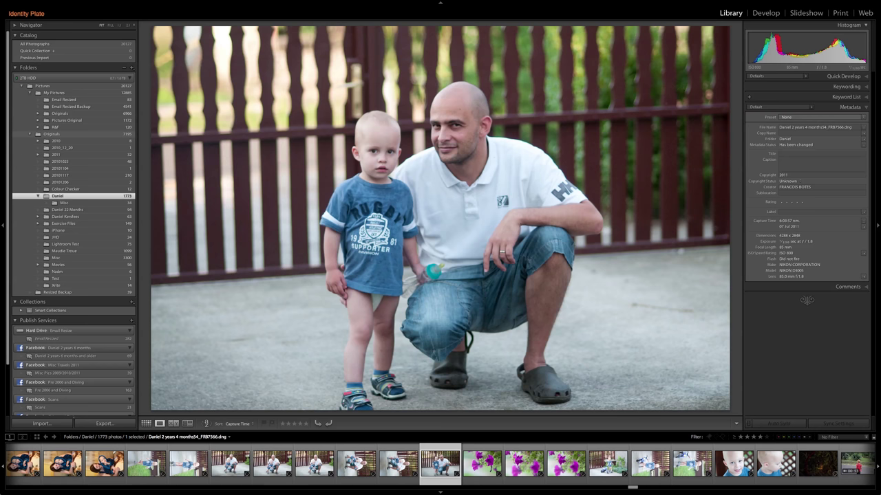
# Expand the Navigator and use its preview to zoom in on the man's and boy's faces
pyautogui.click(26, 25)
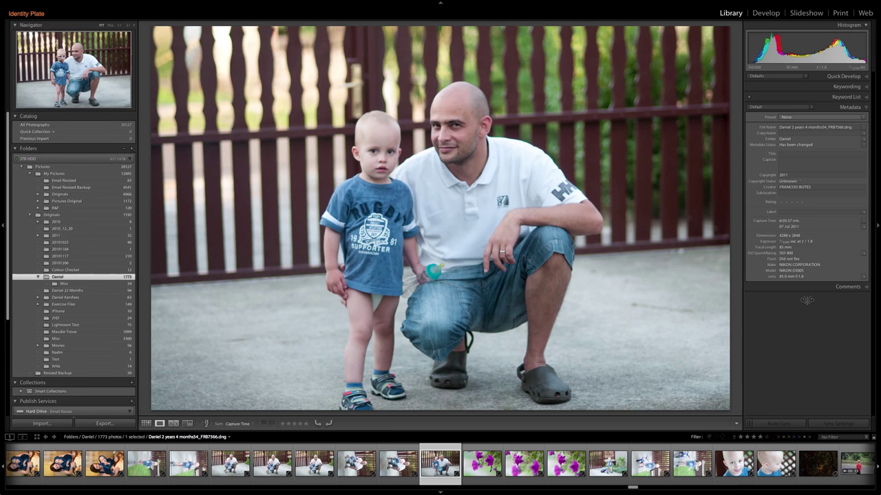
pyautogui.click(74, 58)
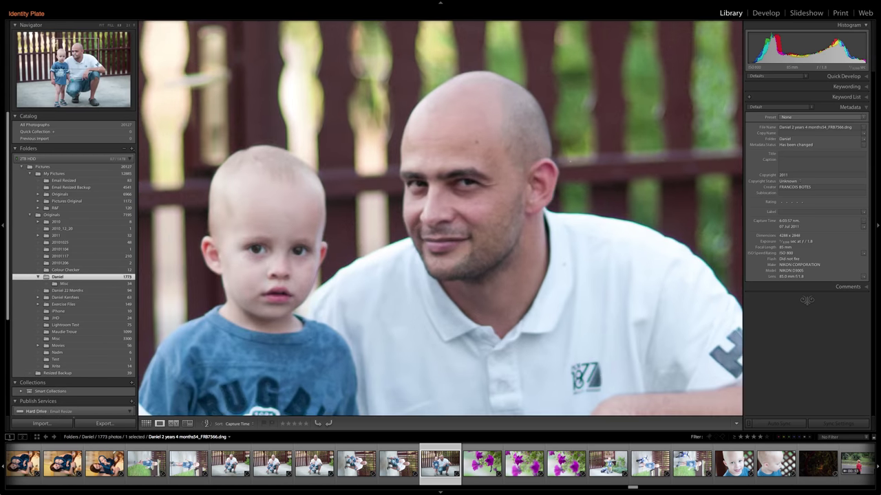
# Step through the flower photos to the boy with the toy bike while zoomed in, moving the zoomed area onto a purple flower
pyautogui.press('Right')
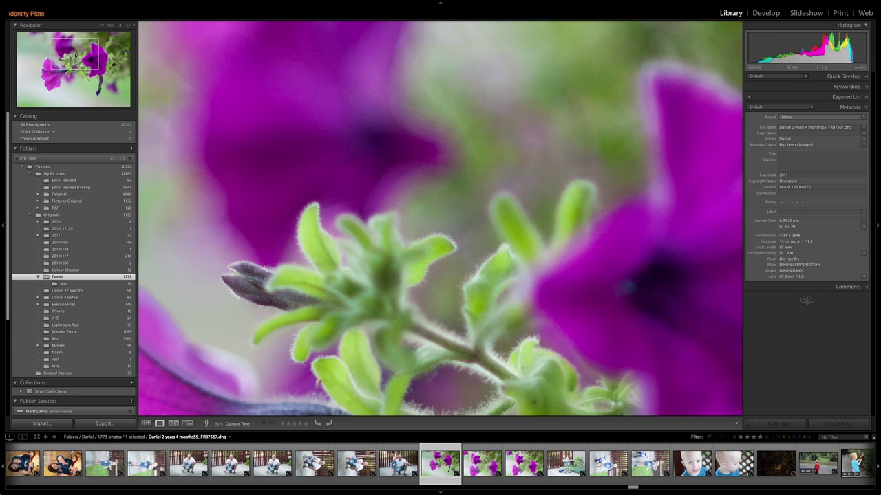
pyautogui.press('Right')
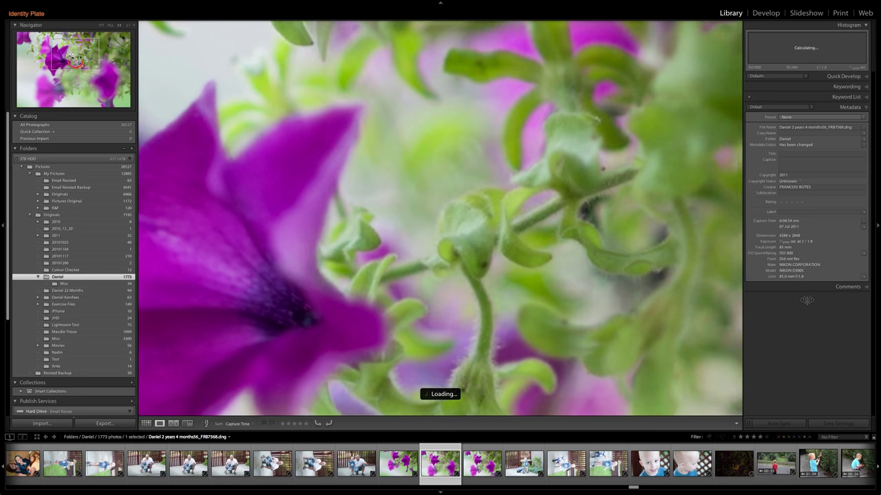
pyautogui.click(59, 64)
pyautogui.press('Right')
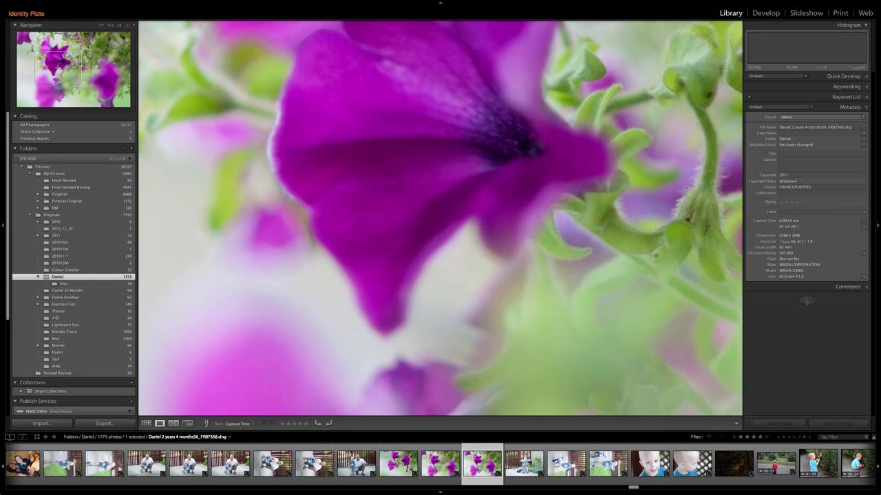
pyautogui.press('Right')
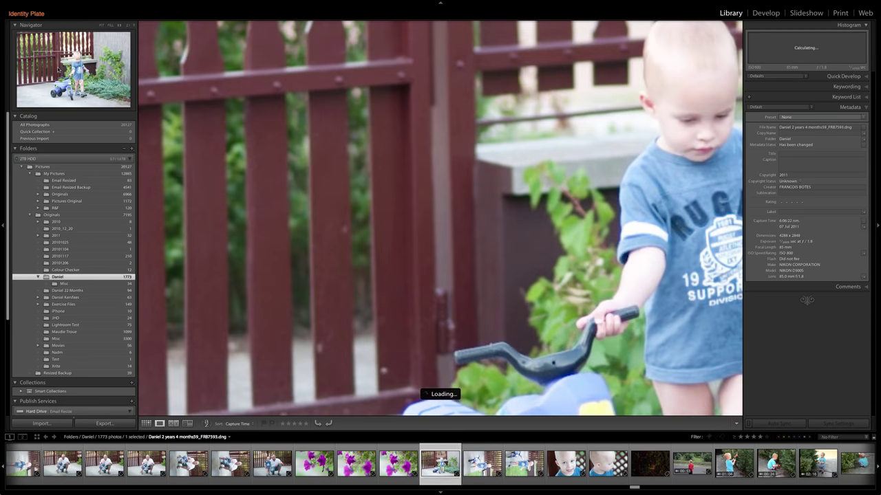
pyautogui.press('Right')
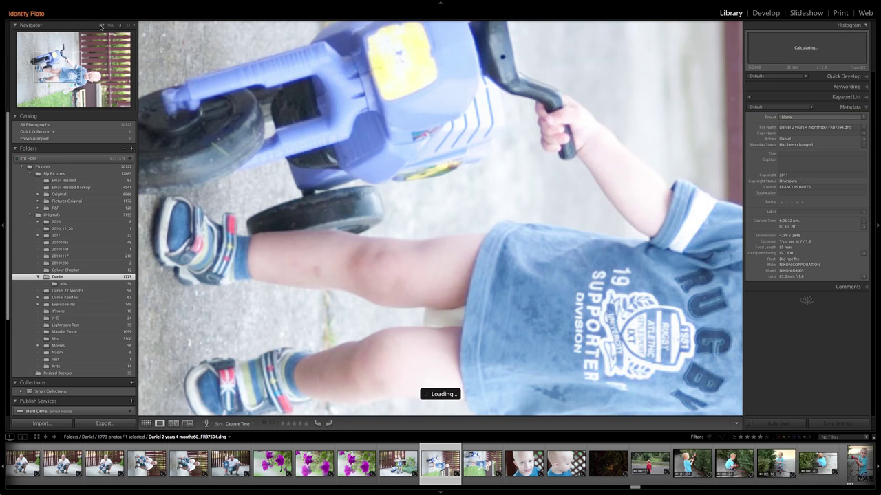
# Compare the toy bike photo at Fit and 2:1 zoom, check the other zoom ratios, and return to Fit
pyautogui.press('z')
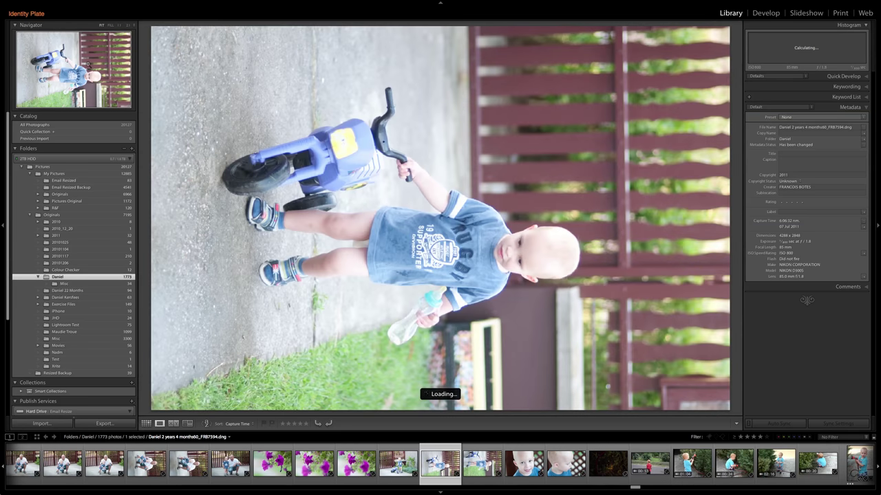
pyautogui.click(134, 25)
pyautogui.click(135, 26)
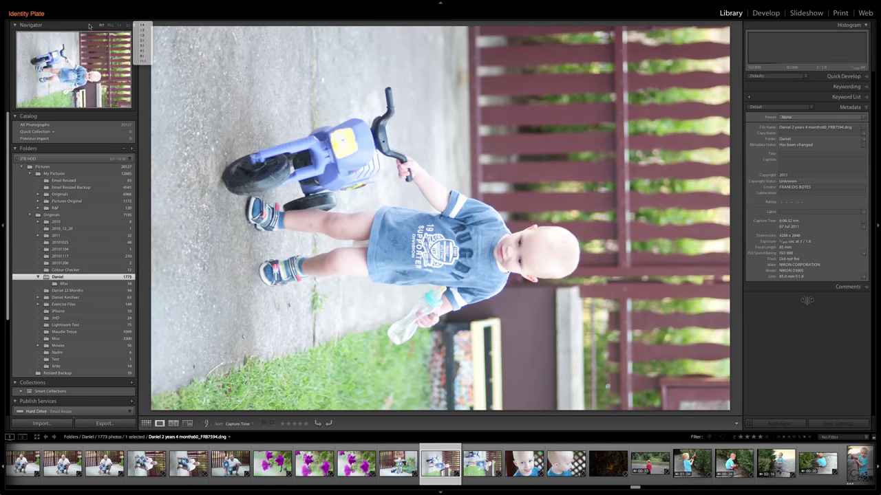
pyautogui.click(128, 26)
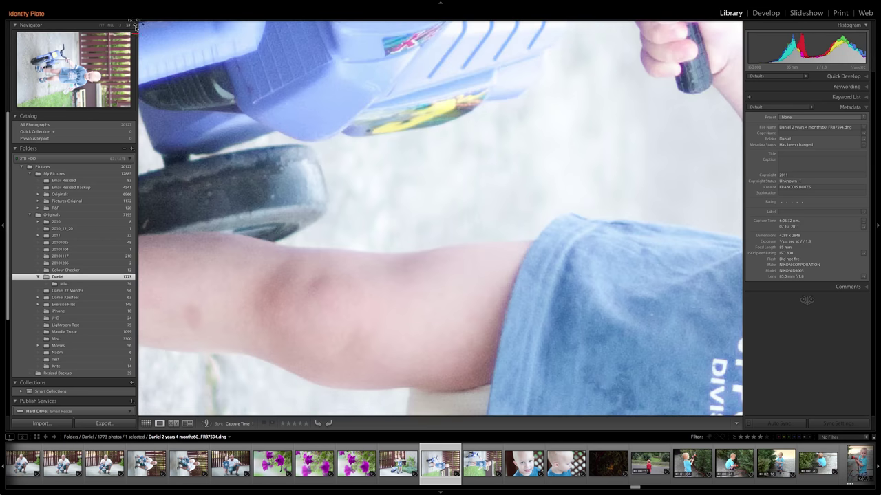
pyautogui.click(135, 25)
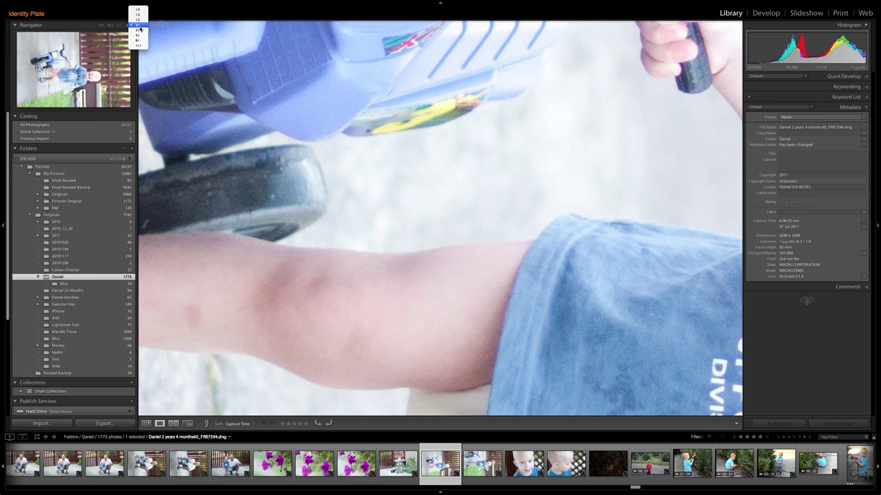
pyautogui.click(88, 27)
pyautogui.click(102, 25)
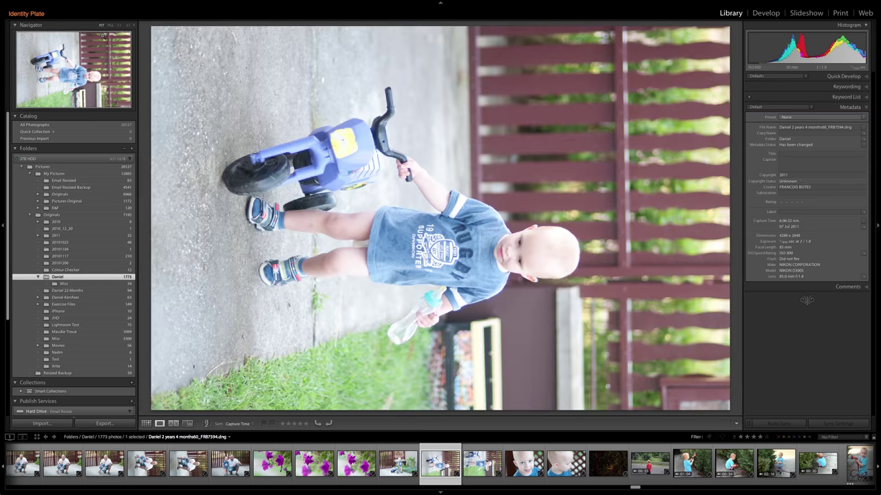
# Show all photographs of the catalog in Grid view and return to the child's photo folder under Originals
pyautogui.click(23, 125)
pyautogui.press('g')
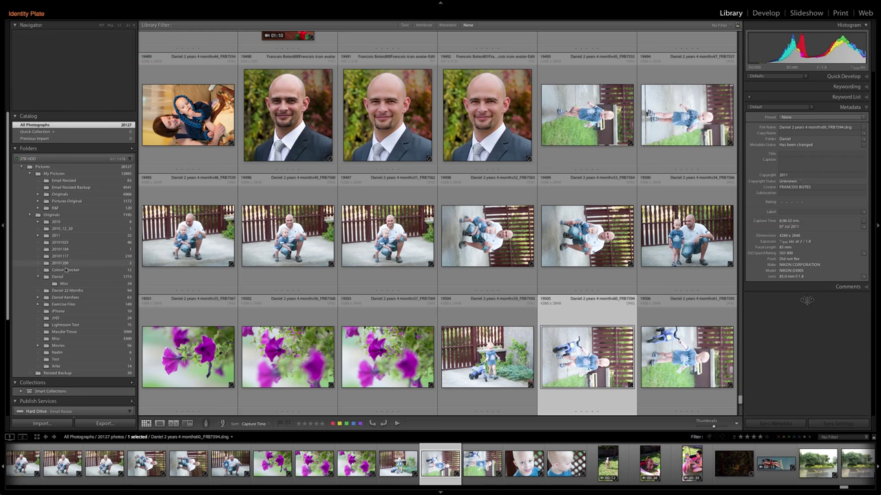
pyautogui.click(61, 277)
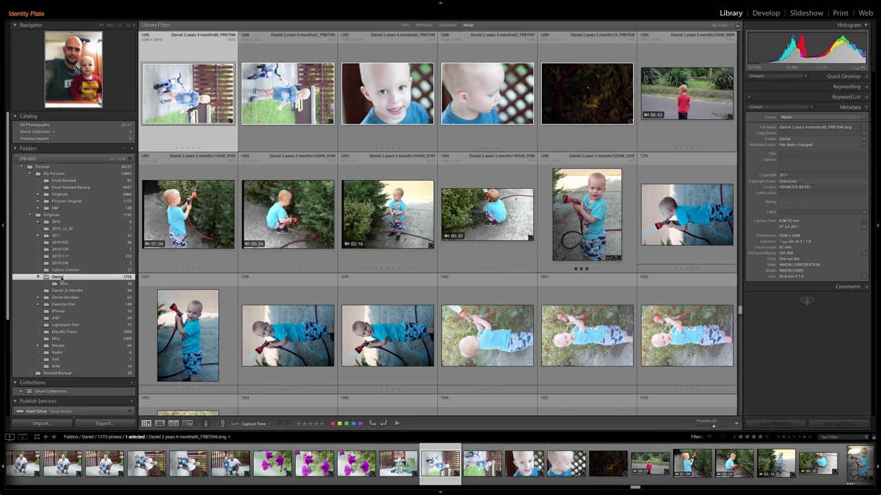
# Look over the folder list, the collections and the configured publish services
pyautogui.scroll(-2, 17, 384)
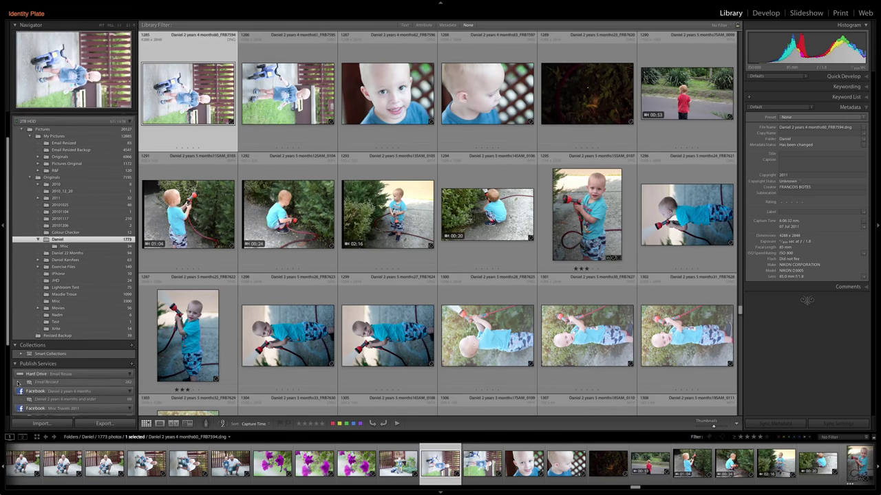
pyautogui.scroll(-1, 18, 383)
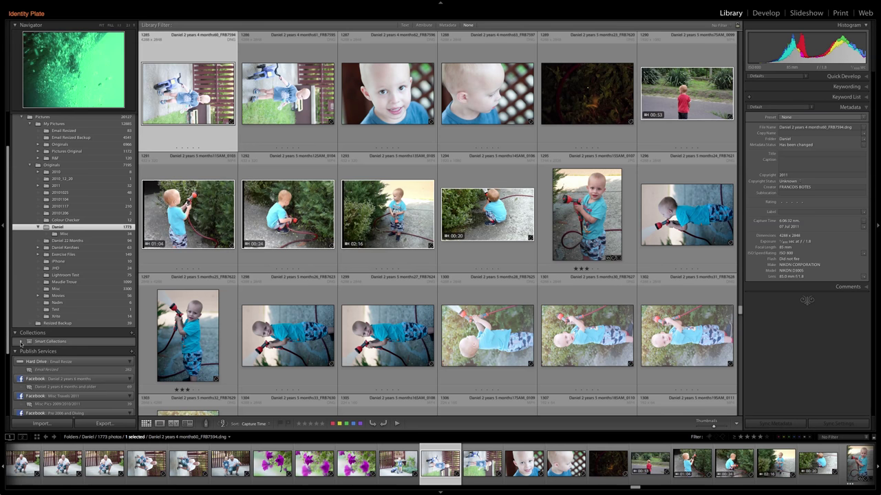
pyautogui.scroll(-1, 21, 343)
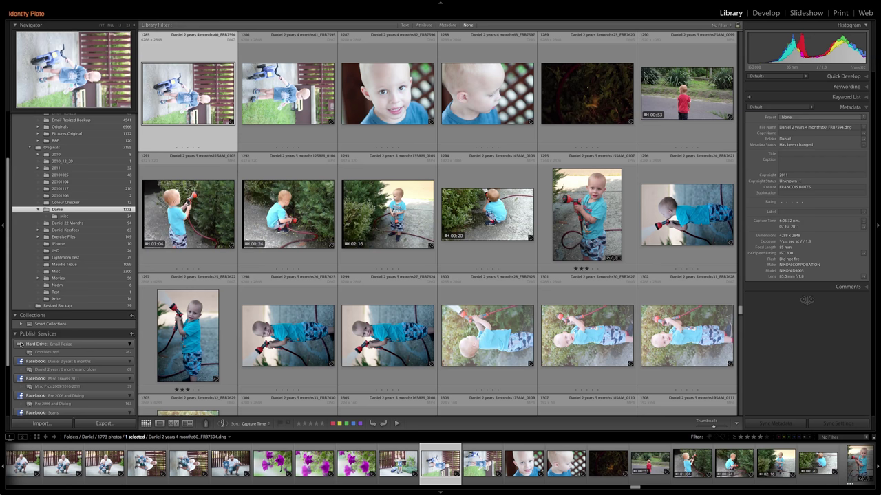
pyautogui.scroll(-4, 25, 344)
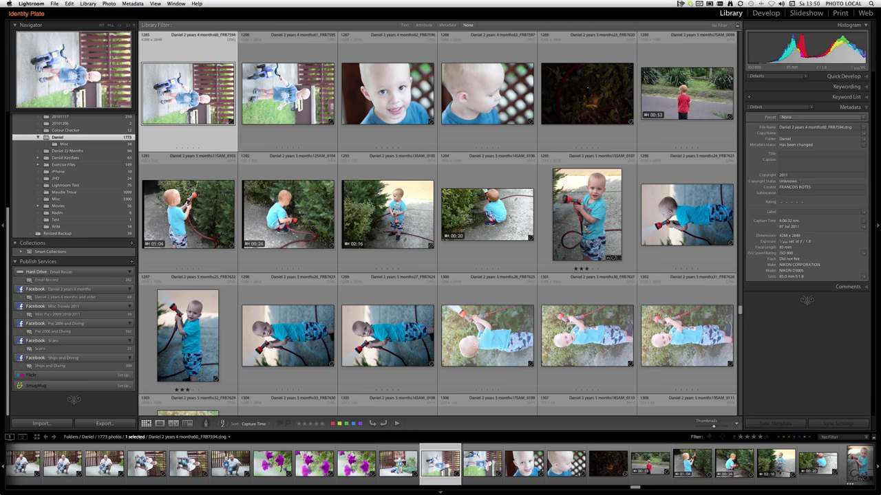
# Open the Identity Plate setup, switch to a graphical identity plate, and start locating its image file
pyautogui.click(33, 4)
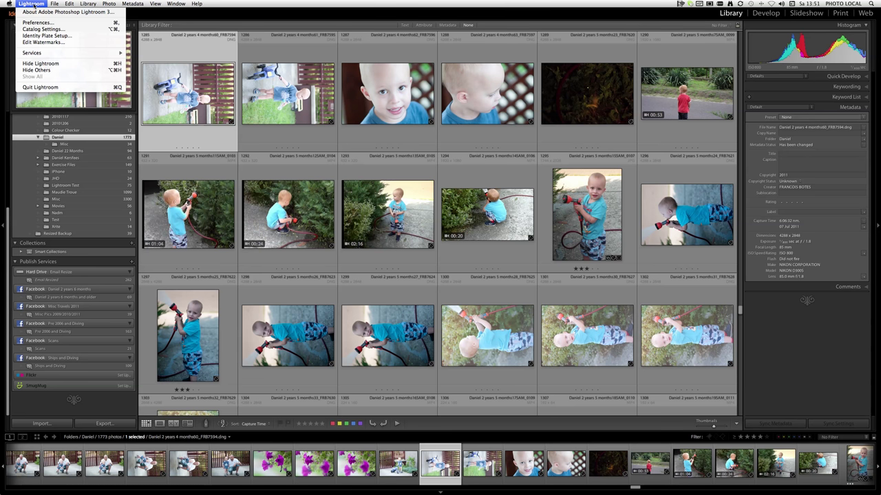
pyautogui.click(37, 36)
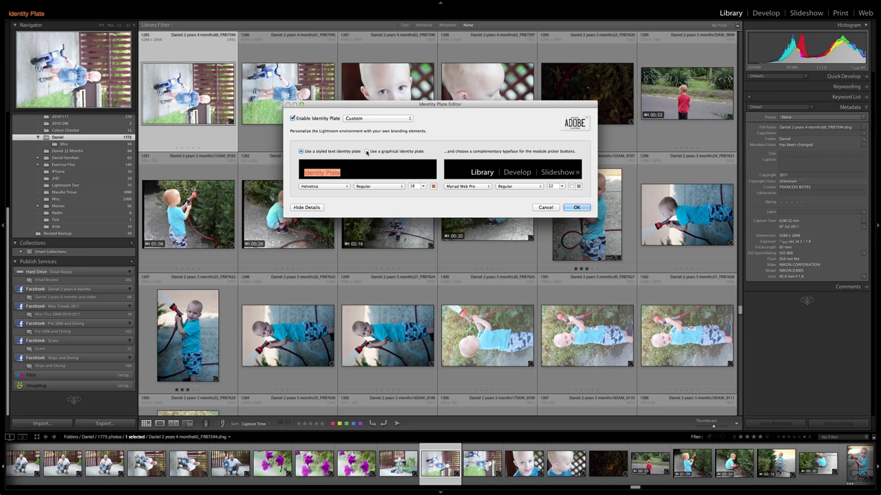
pyautogui.click(366, 152)
pyautogui.click(319, 187)
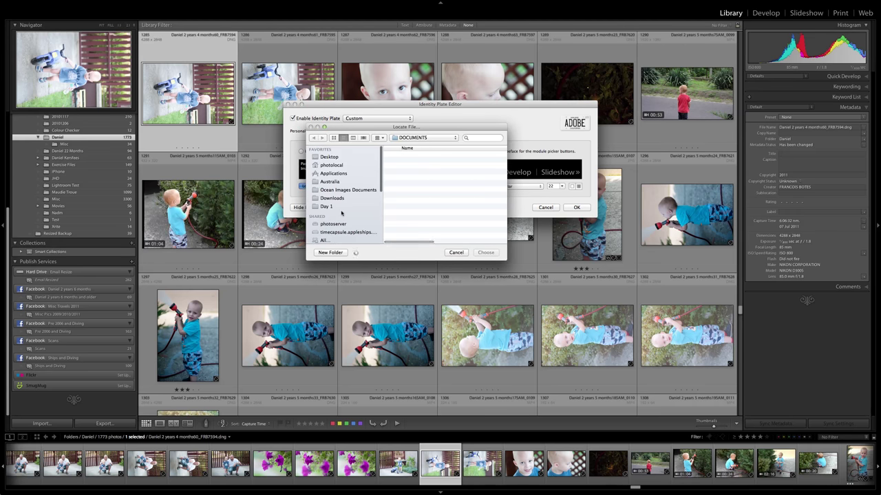
# Browse to the DOCUMENTS folder on the 2TB HDD drive for the identity plate image
pyautogui.scroll(-2, 341, 213)
pyautogui.scroll(-3, 341, 213)
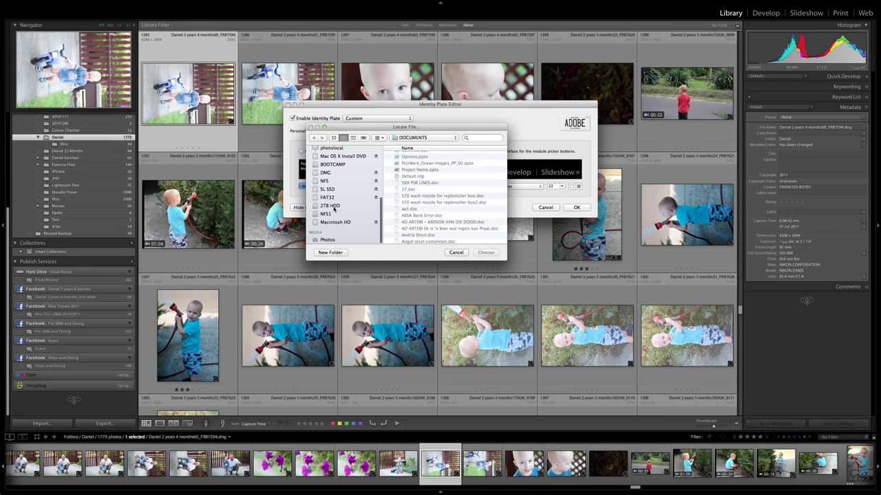
pyautogui.click(335, 206)
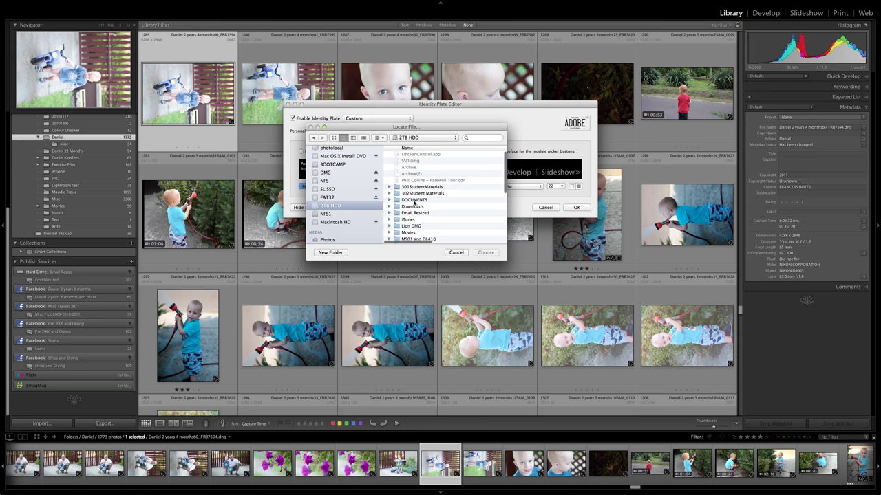
pyautogui.click(414, 200)
pyautogui.scroll(-1, 414, 200)
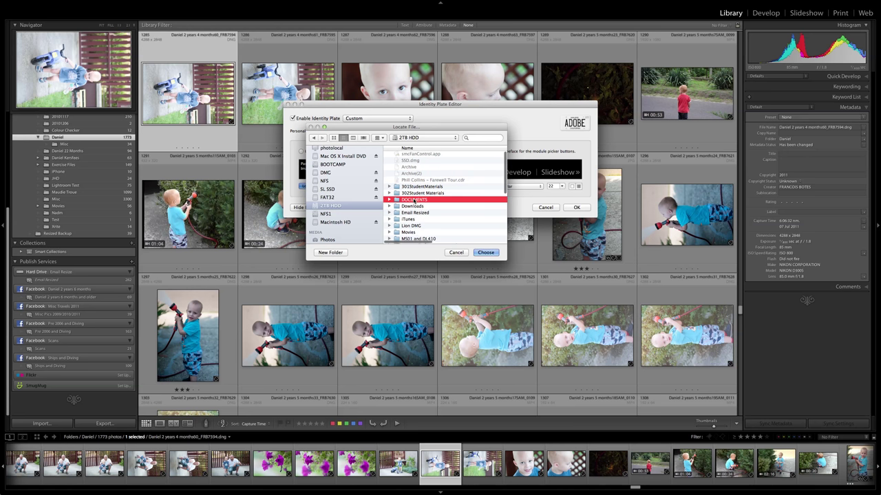
pyautogui.doubleClick(414, 199)
# Use Francois-Photo-Banner-3.png as the graphical identity plate and close the Identity Plate Editor
pyautogui.scroll(-10, 423, 199)
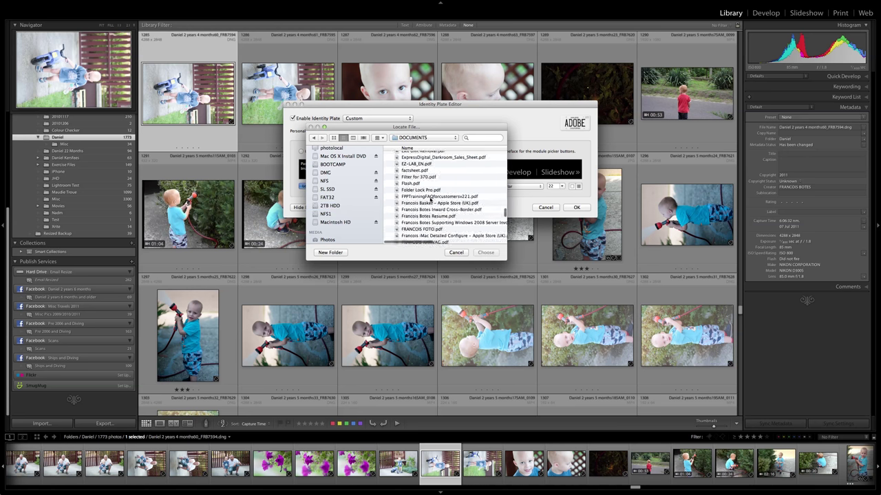
pyautogui.scroll(-10, 430, 199)
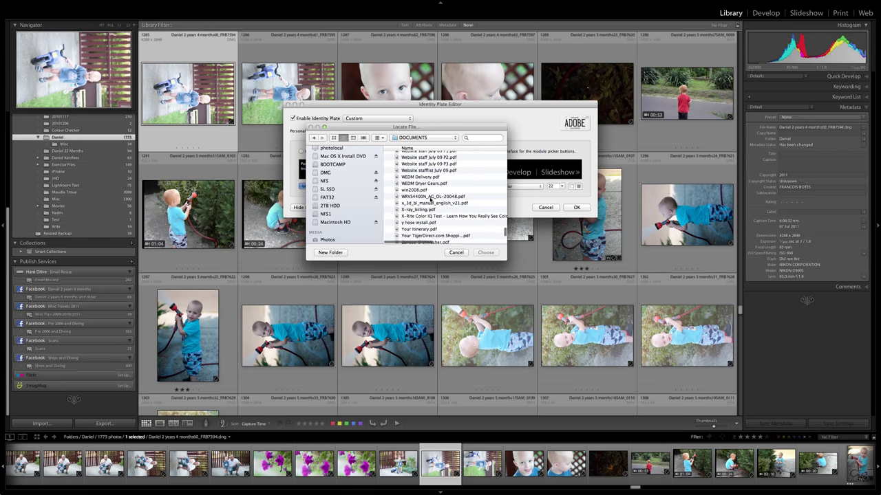
pyautogui.scroll(-5, 430, 200)
pyautogui.scroll(-5, 431, 199)
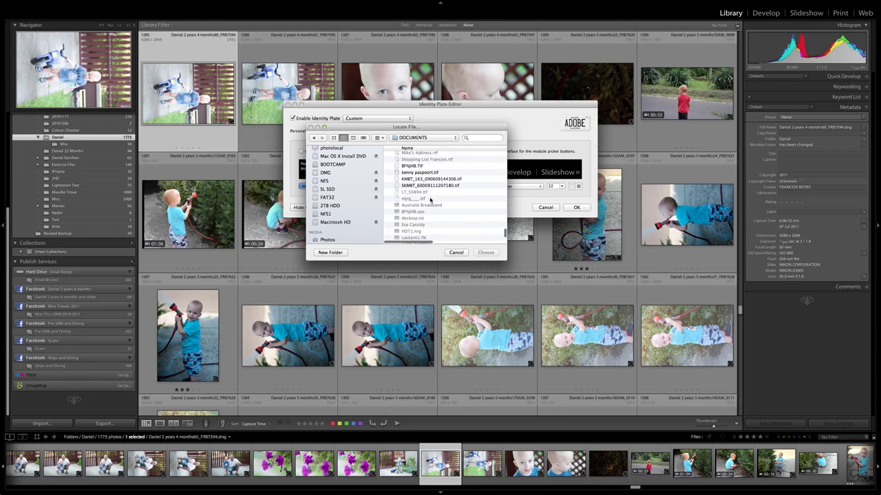
pyautogui.scroll(-15, 431, 199)
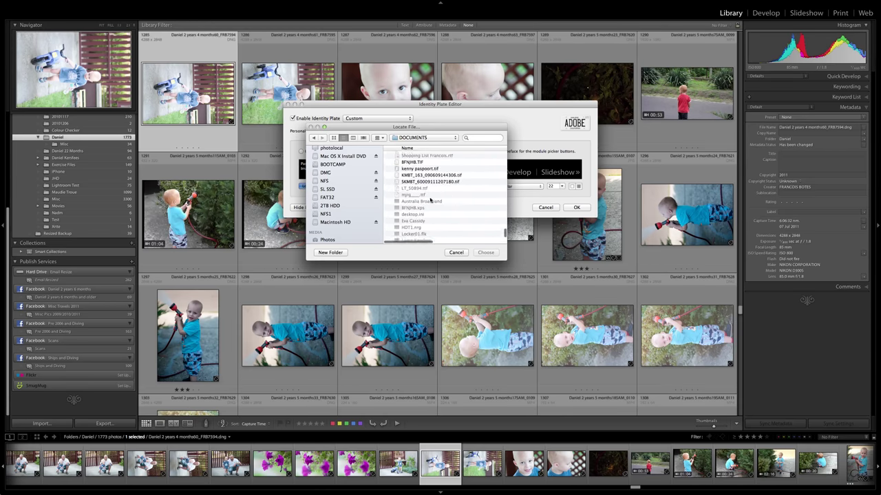
pyautogui.scroll(-6, 431, 199)
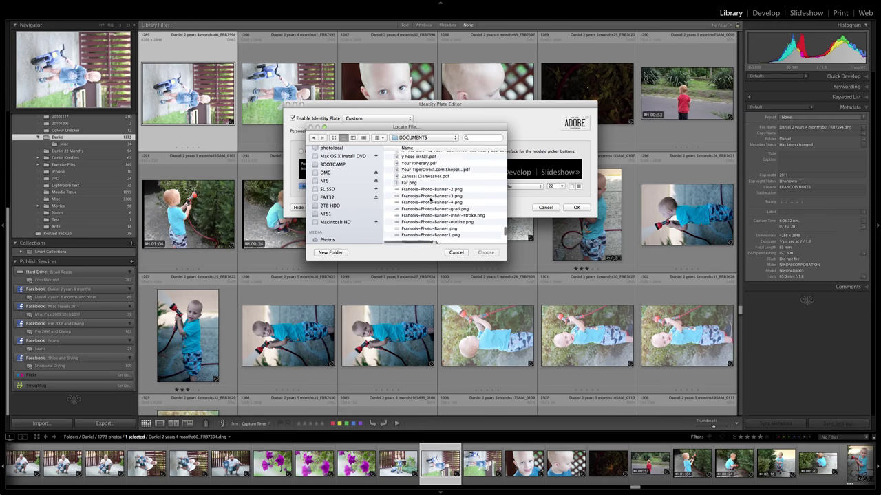
pyautogui.click(449, 169)
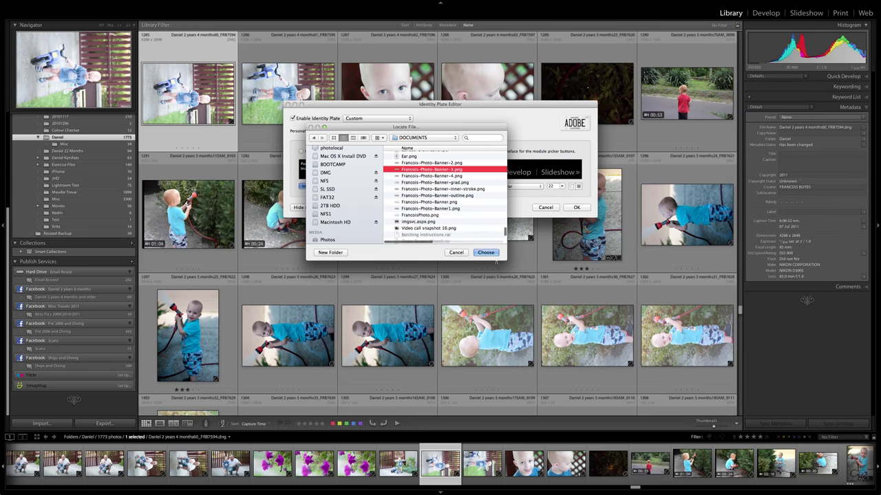
pyautogui.click(486, 252)
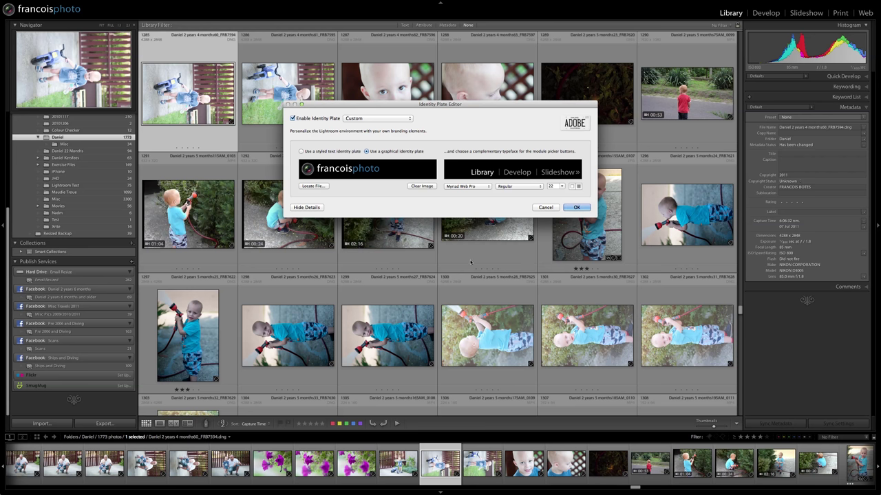
pyautogui.click(546, 209)
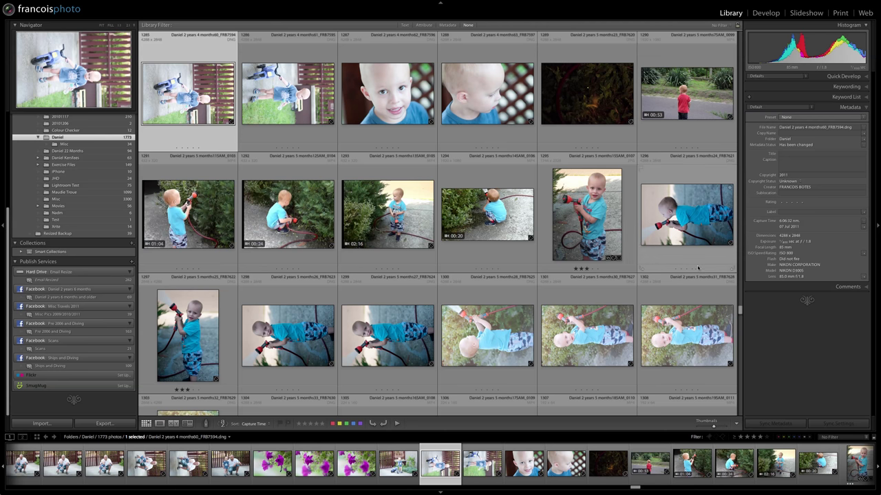
# Briefly reveal the desktop, return to the Library, and change the screen mode from full screen to a normal window
pyautogui.moveTo(880, 494)
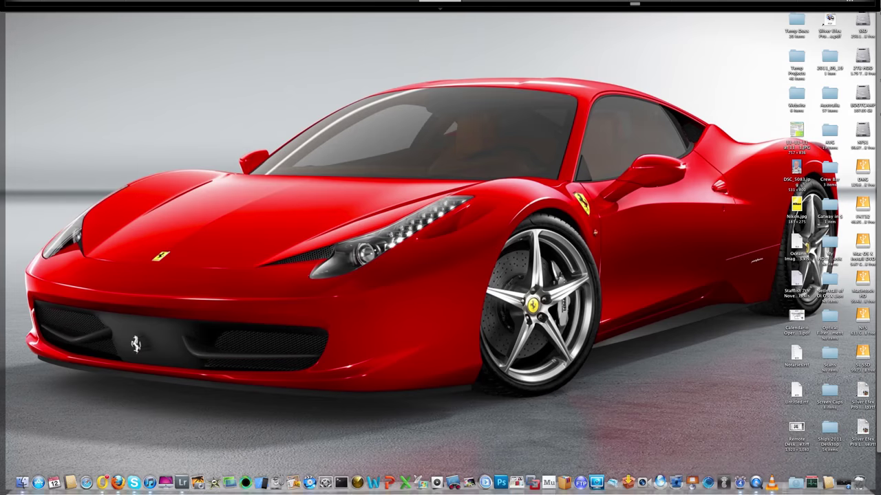
pyautogui.hotkey('ctrl', 'Up')
pyautogui.hotkey('ctrl', 'Up')
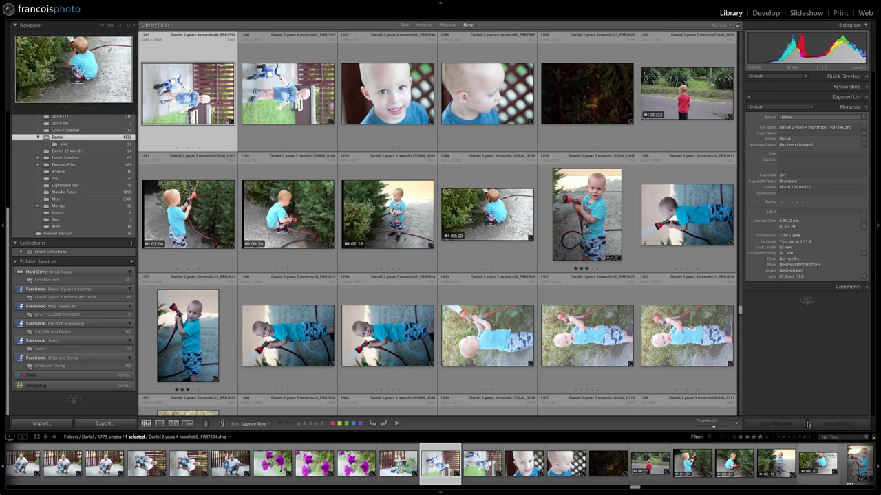
pyautogui.press('f')
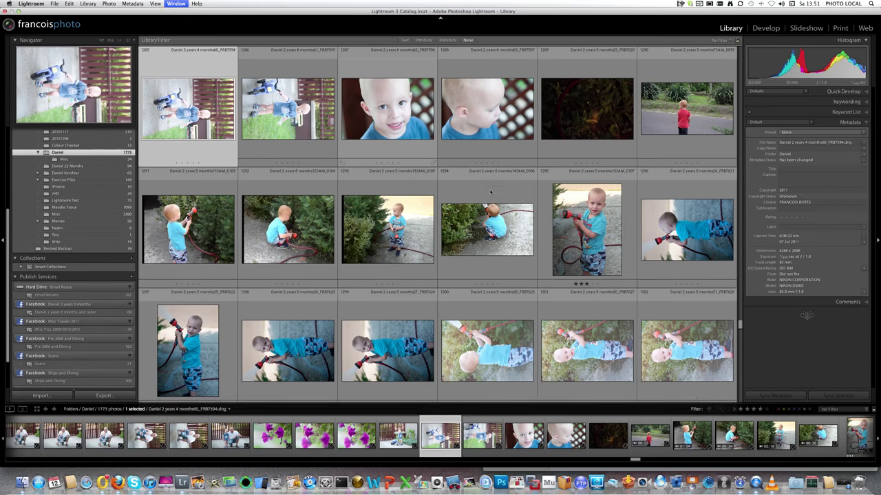